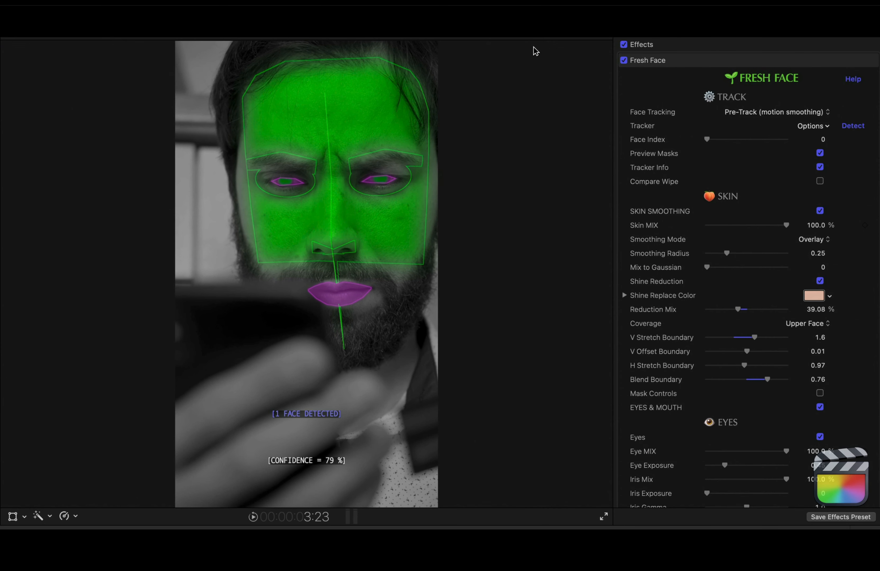
# Set the viewer zoom to 150% and turn off Preview Masks for the Fresh Face effect
pyautogui.click(557, 32)
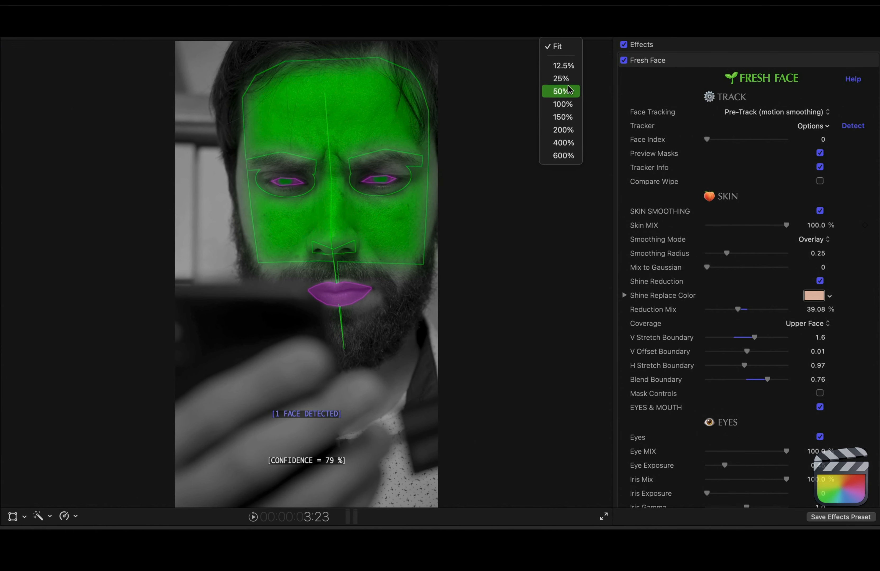
pyautogui.click(563, 117)
pyautogui.click(820, 153)
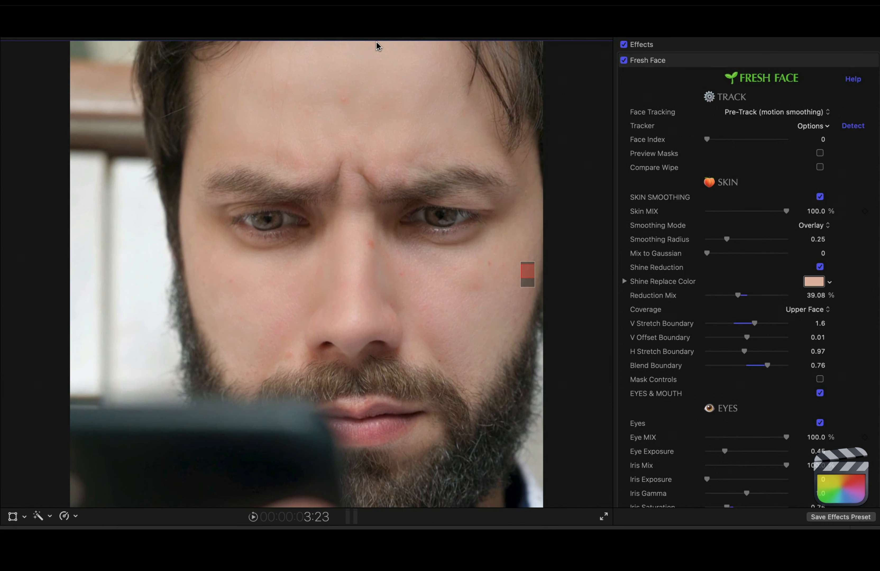
# Enlarge the face to 200% and enable Compare Wipe, sweeping the wipe across the man's face to compare the retouching
pyautogui.click(556, 32)
pyautogui.click(560, 130)
pyautogui.click(820, 166)
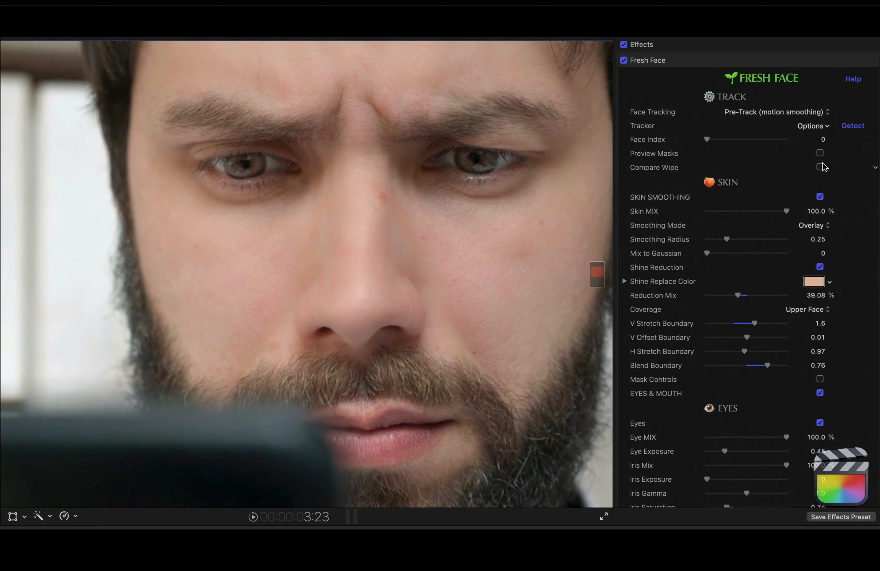
pyautogui.moveTo(747, 182); pyautogui.dragTo(784, 181)
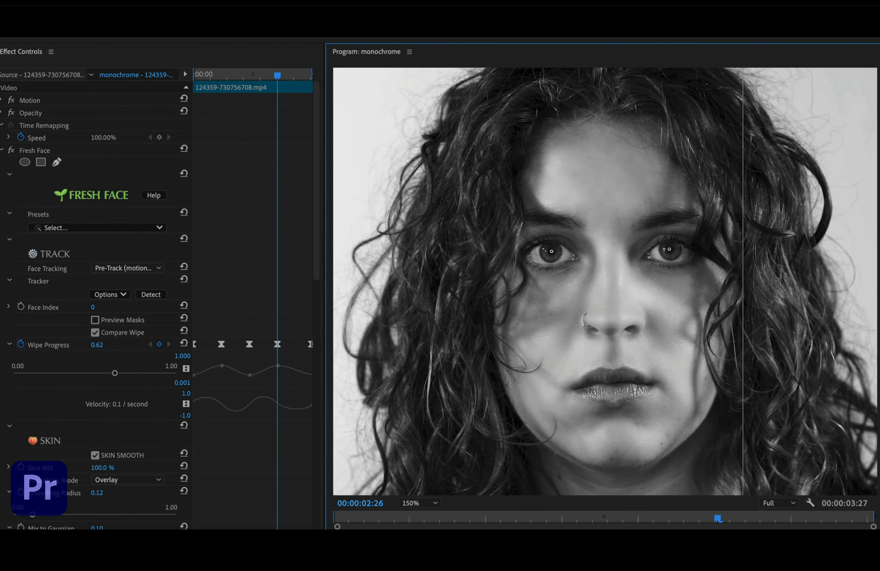
# Switch to Premiere Pro and change the zoom level of the monochrome sequence's Program monitor
pyautogui.click(439, 506)
pyautogui.click(415, 567)
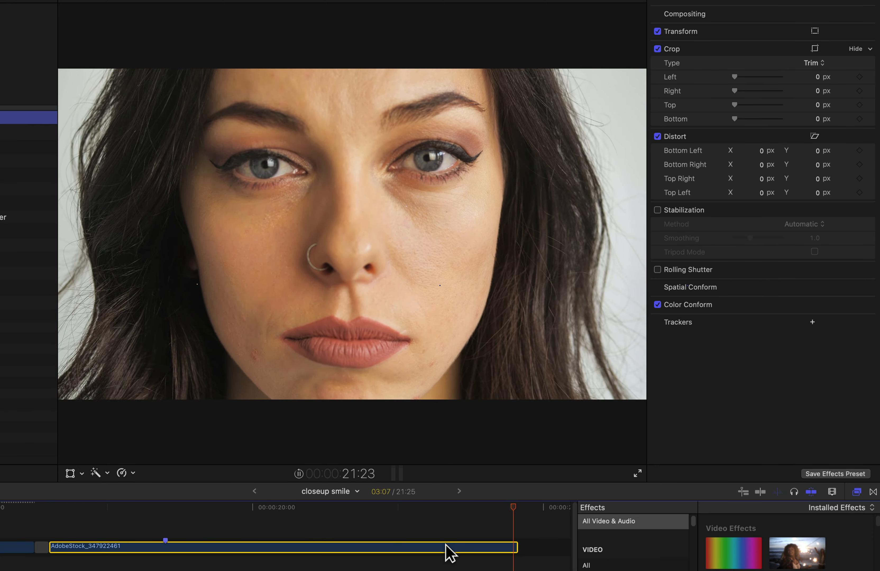
# Stop playback, park the playhead at 19:12 and apply the Fresh Face effect to the AdobeStock_347922461 clip
pyautogui.press('space')
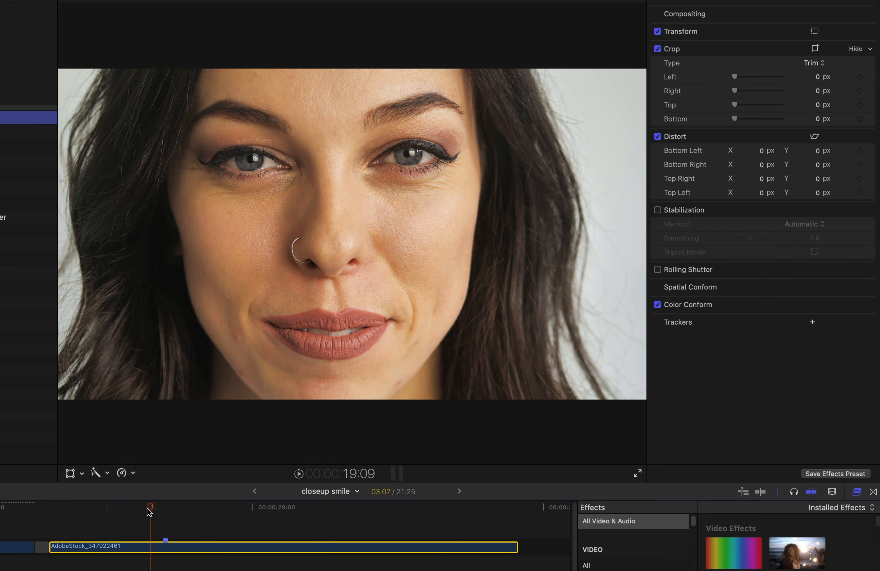
pyautogui.moveTo(153, 510); pyautogui.dragTo(164, 511)
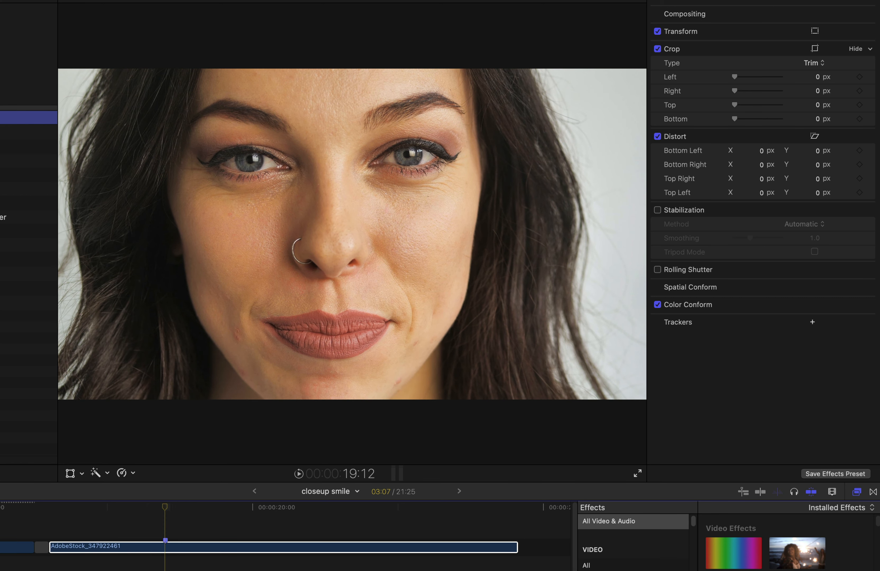
pyautogui.write('fresh')
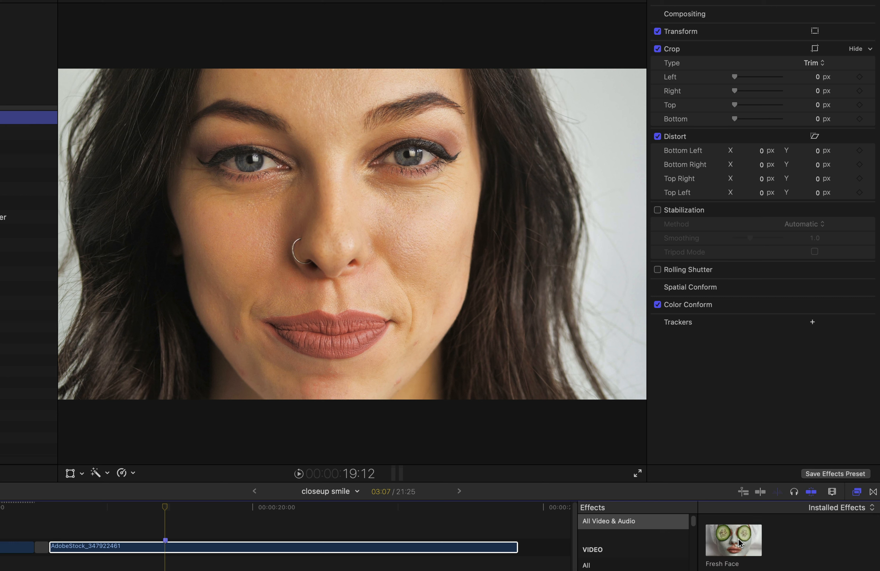
pyautogui.moveTo(739, 542); pyautogui.dragTo(311, 551)
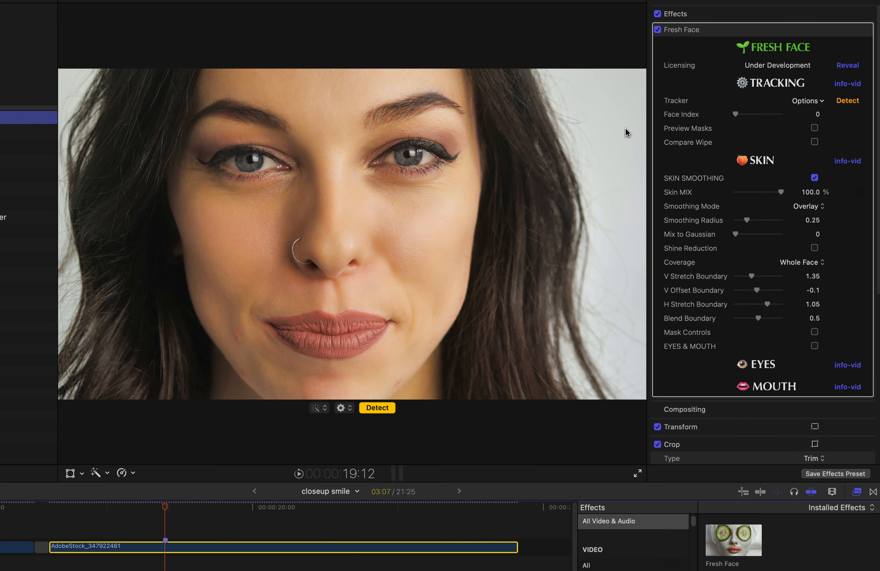
# Compare the face with Fresh Face and Skin Smoothing off and on, and reselect the effect to restore its on-screen controls
pyautogui.click(658, 30)
pyautogui.click(658, 30)
pyautogui.click(815, 178)
pyautogui.click(815, 178)
pyautogui.click(675, 14)
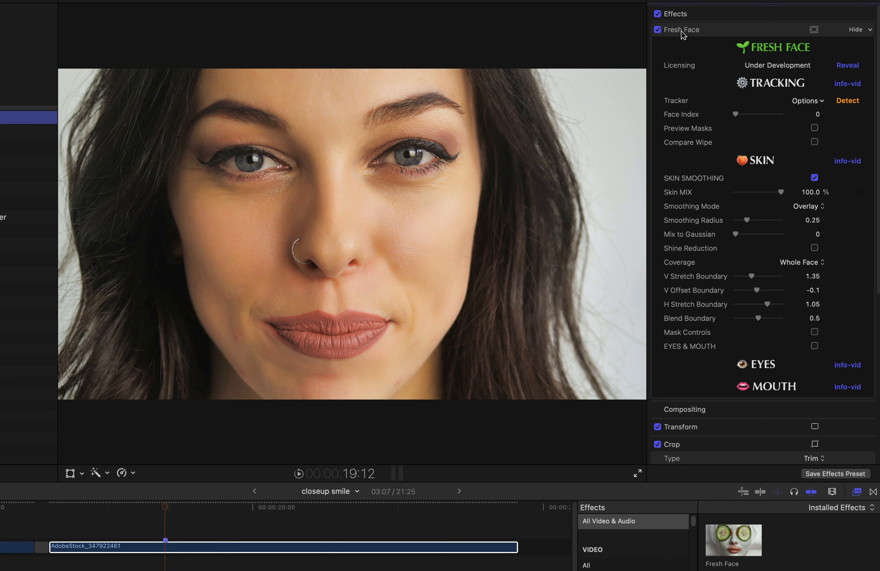
pyautogui.click(695, 32)
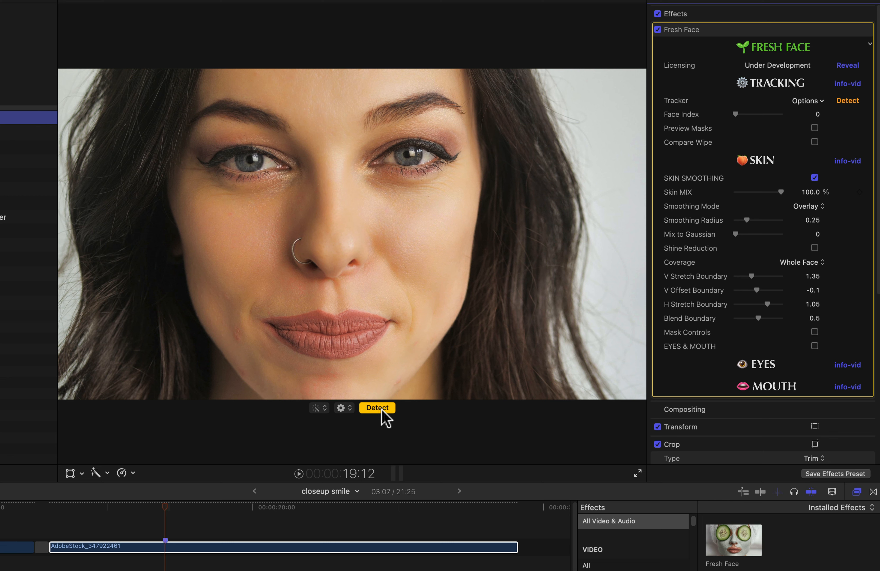
# Inspect the live face tracking with Preview Masks while scrubbing the clip to 19:09, and hide the masks again
pyautogui.click(815, 128)
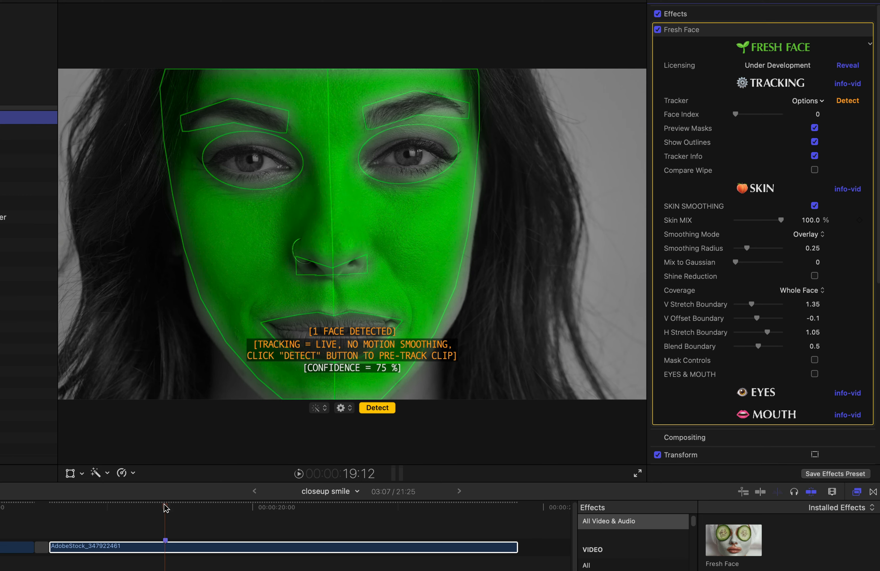
pyautogui.moveTo(166, 511); pyautogui.dragTo(151, 482)
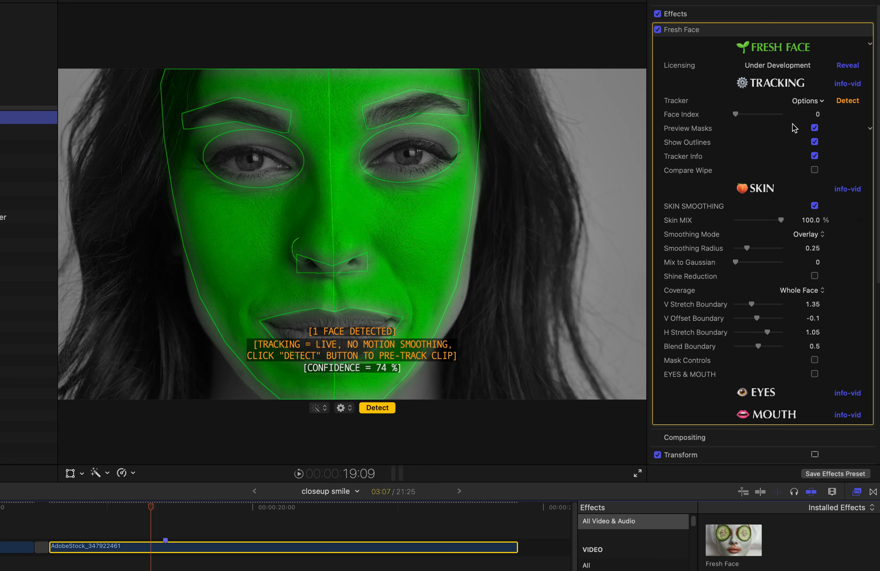
pyautogui.click(815, 128)
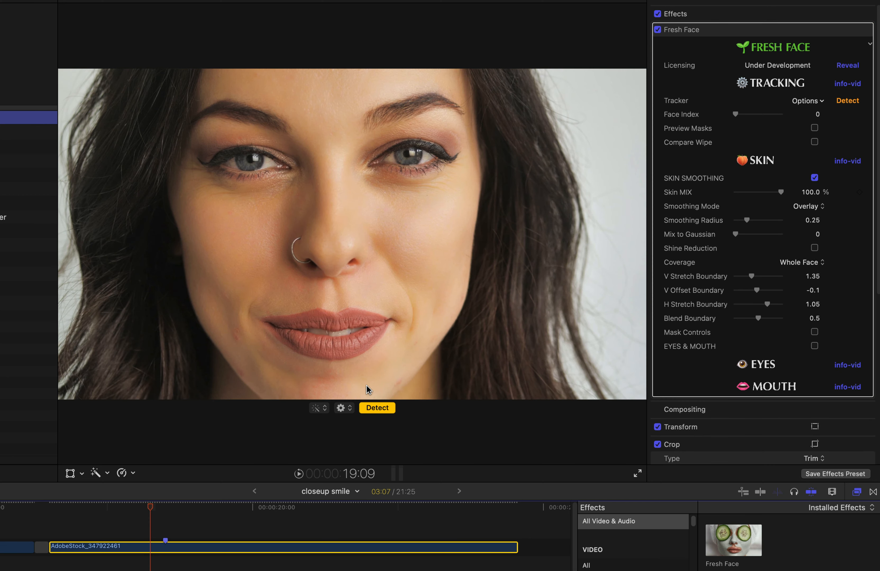
# Run face detection to pre-track the clip, check the tracked masks at 19:15 and return the playhead to 19:12
pyautogui.click(383, 410)
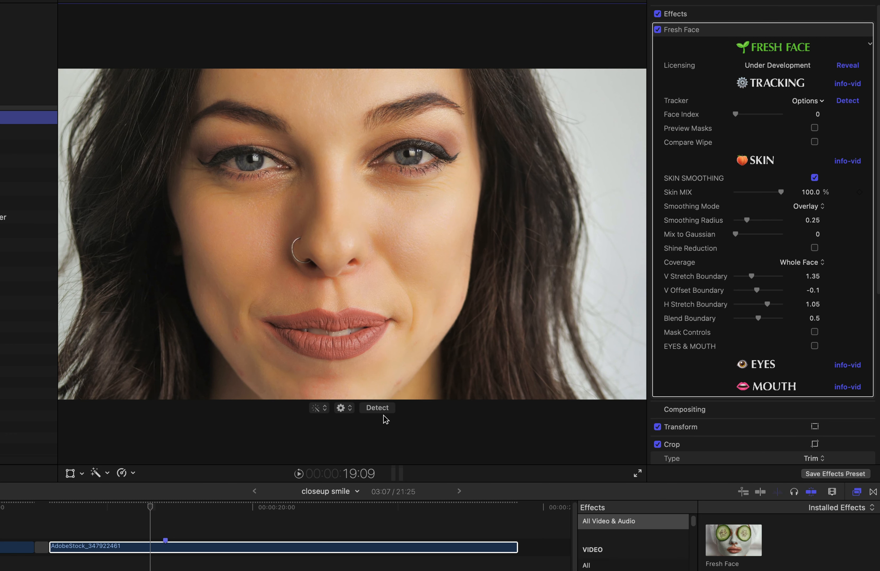
pyautogui.moveTo(151, 506); pyautogui.dragTo(179, 508)
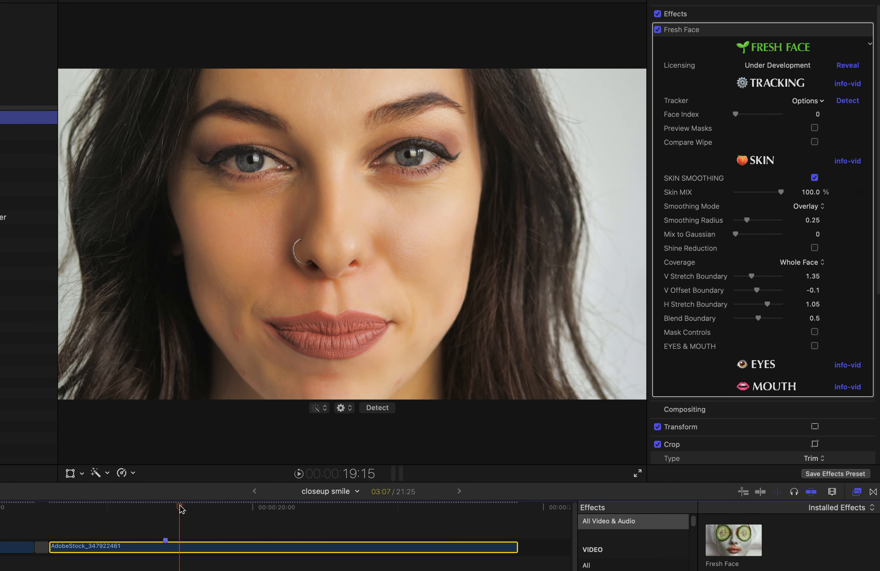
pyautogui.click(815, 128)
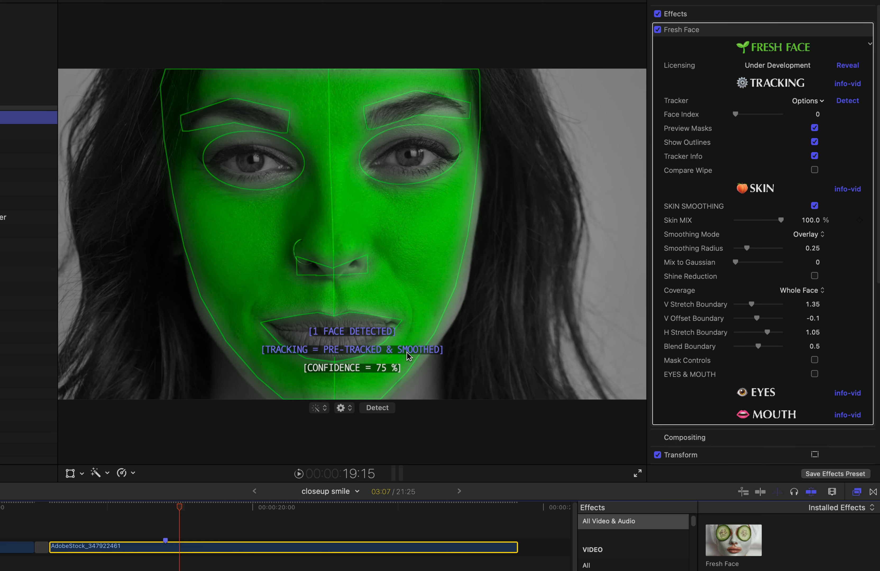
pyautogui.click(815, 128)
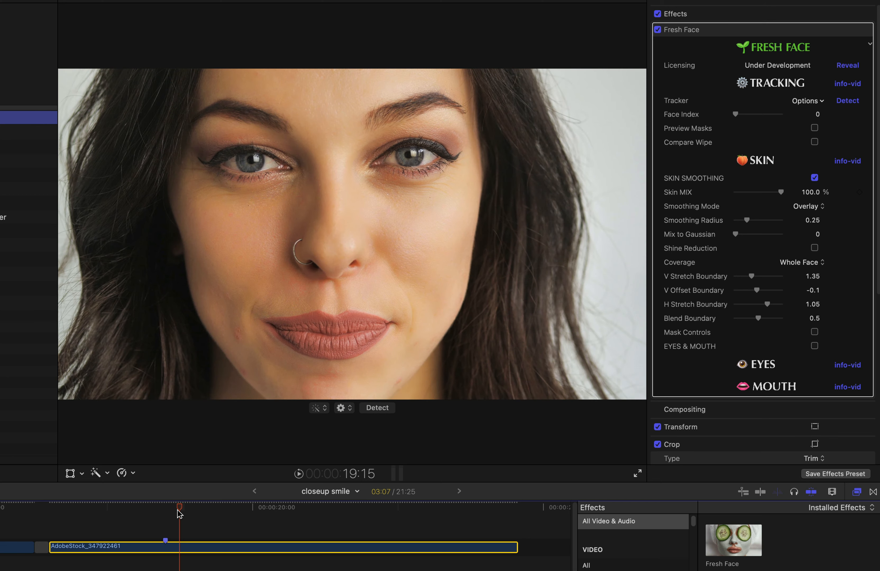
pyautogui.moveTo(178, 512)
pyautogui.mouseDown()
pyautogui.moveTo(133, 510)
pyautogui.moveTo(182, 494)
pyautogui.moveTo(168, 492)
pyautogui.mouseUp()
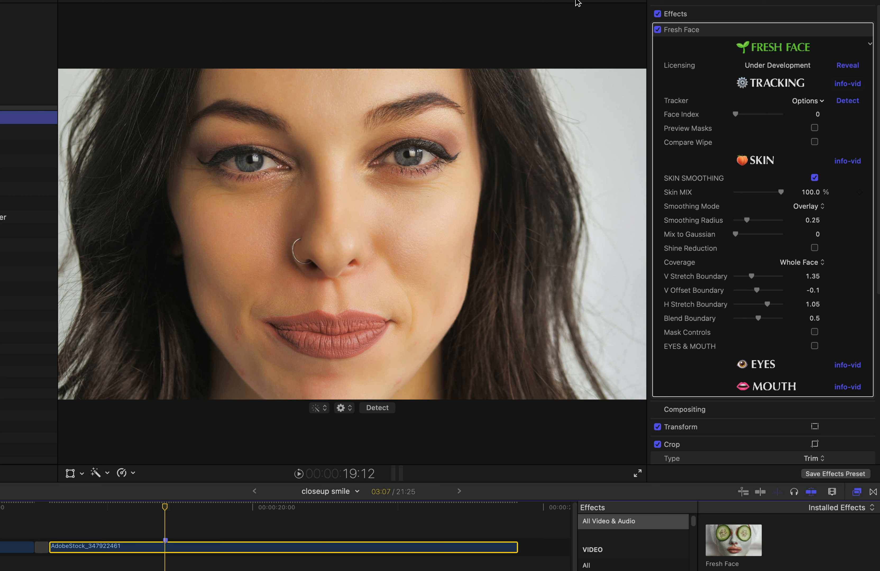
# View the eyes and nose at 100% and compare the skin with the Fresh Face effect off and on
pyautogui.click(587, 1)
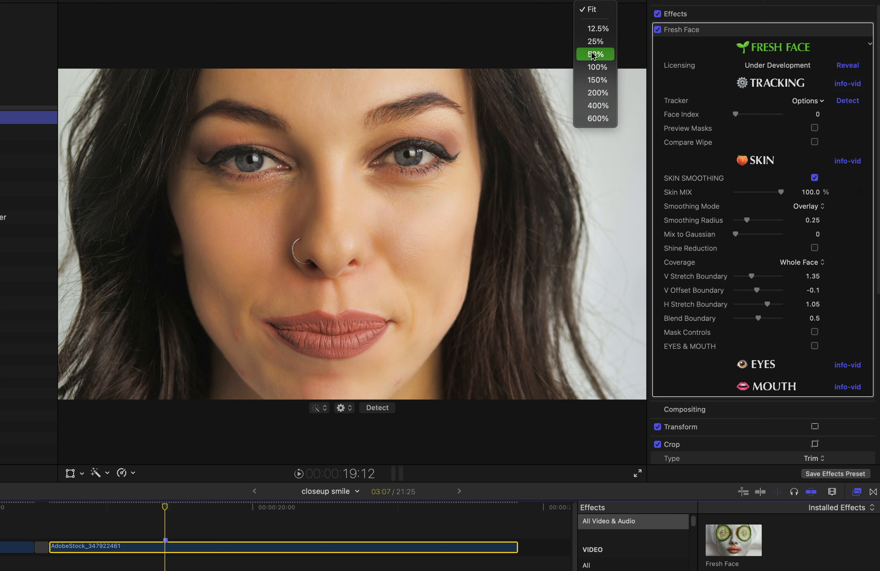
pyautogui.click(592, 66)
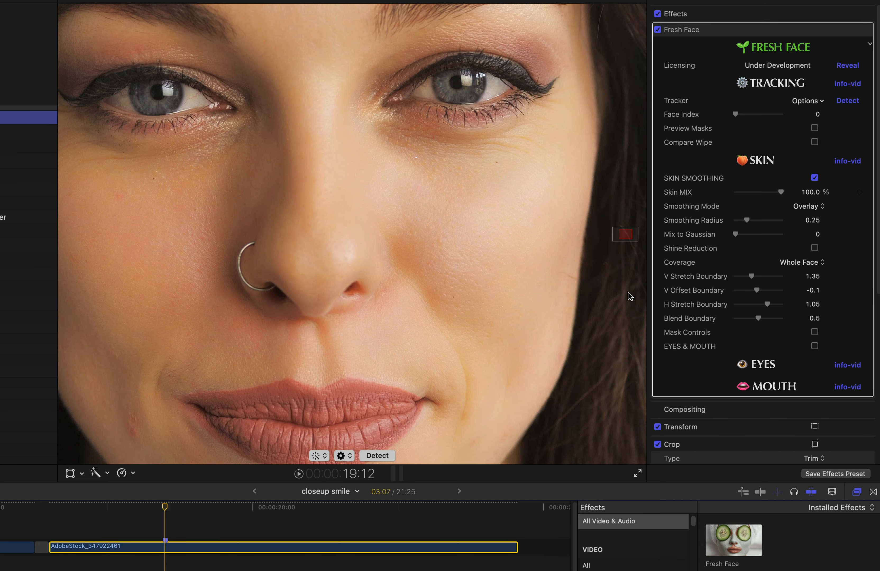
pyautogui.moveTo(617, 238); pyautogui.dragTo(625, 235)
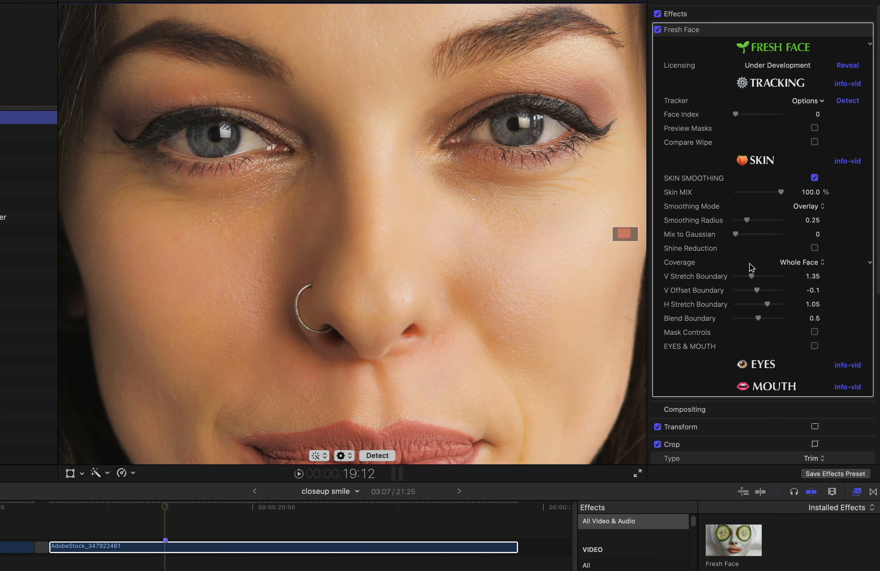
pyautogui.click(725, 15)
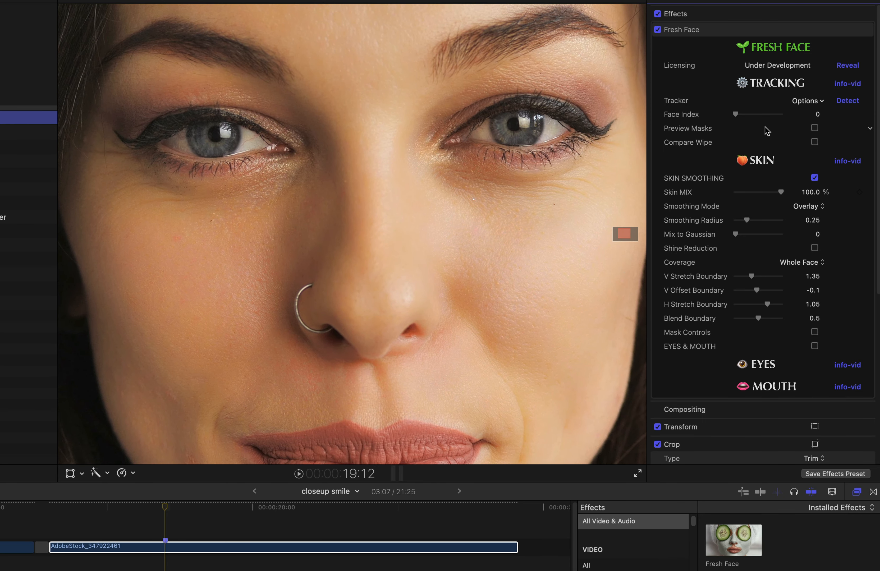
pyautogui.click(658, 30)
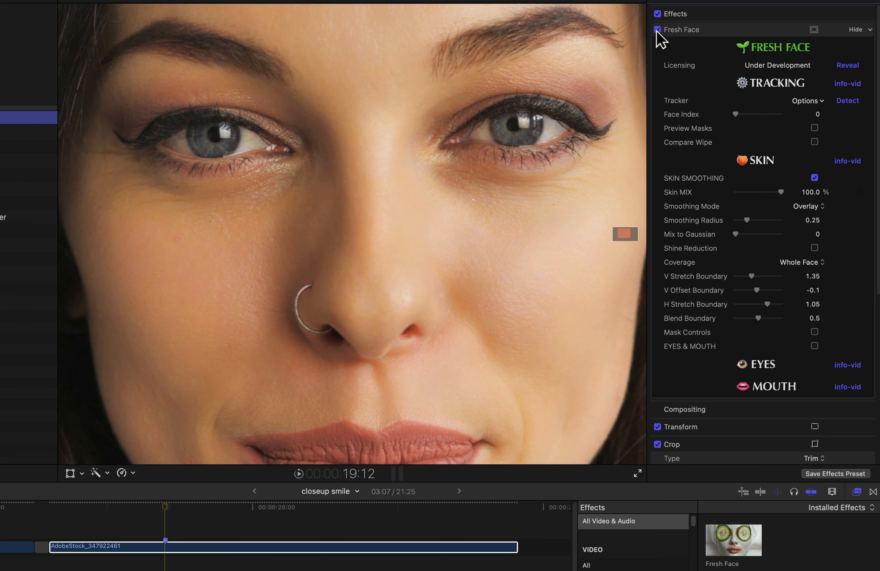
pyautogui.click(691, 31)
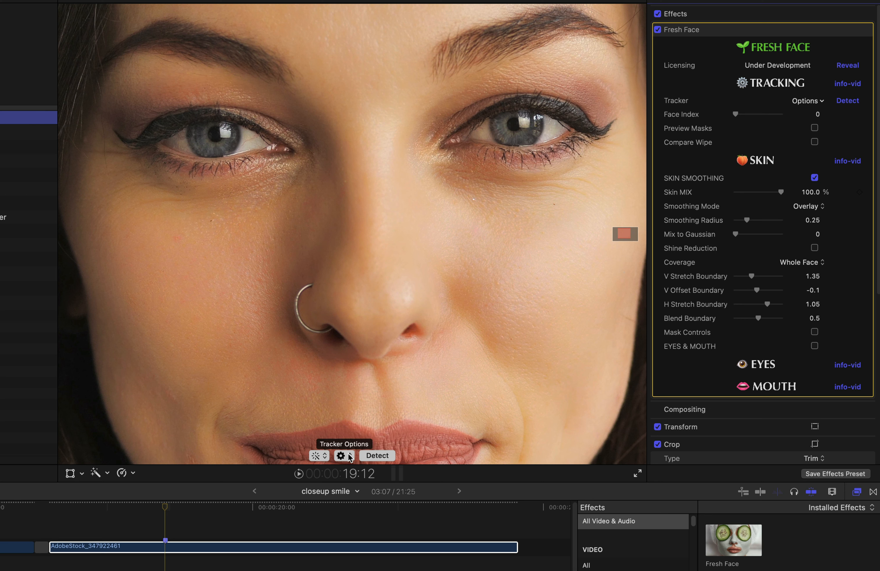
# Try the 04 Heavier Smoothing and 01 Less Smoothing presets on the face
pyautogui.click(324, 457)
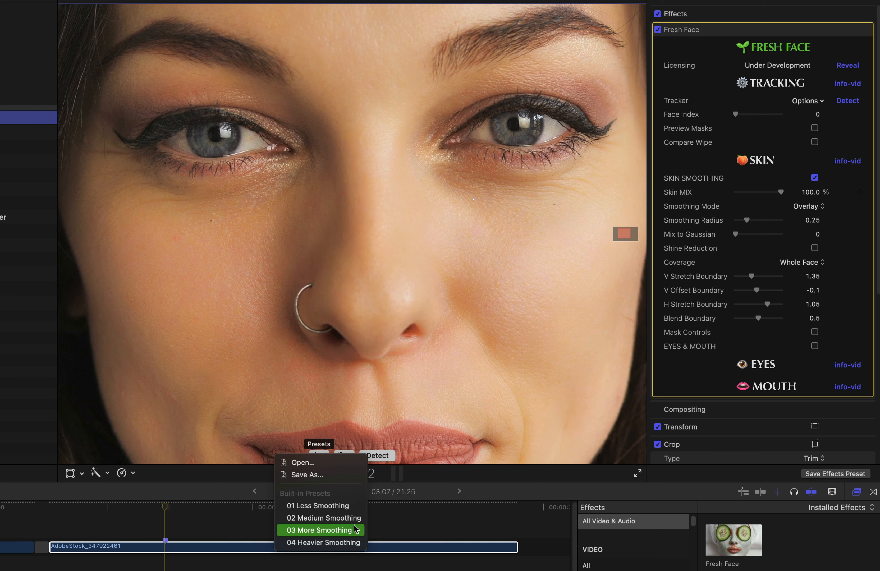
pyautogui.click(353, 541)
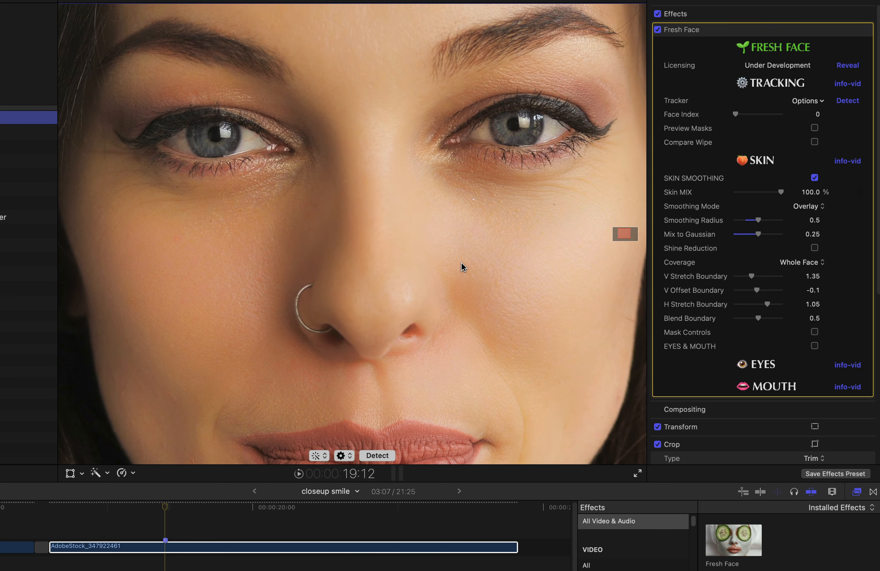
pyautogui.click(317, 456)
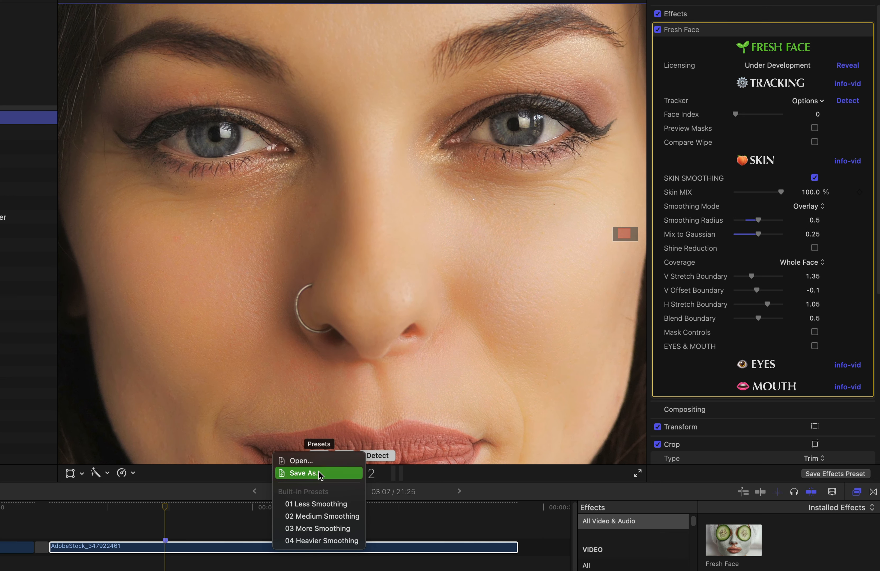
pyautogui.click(318, 504)
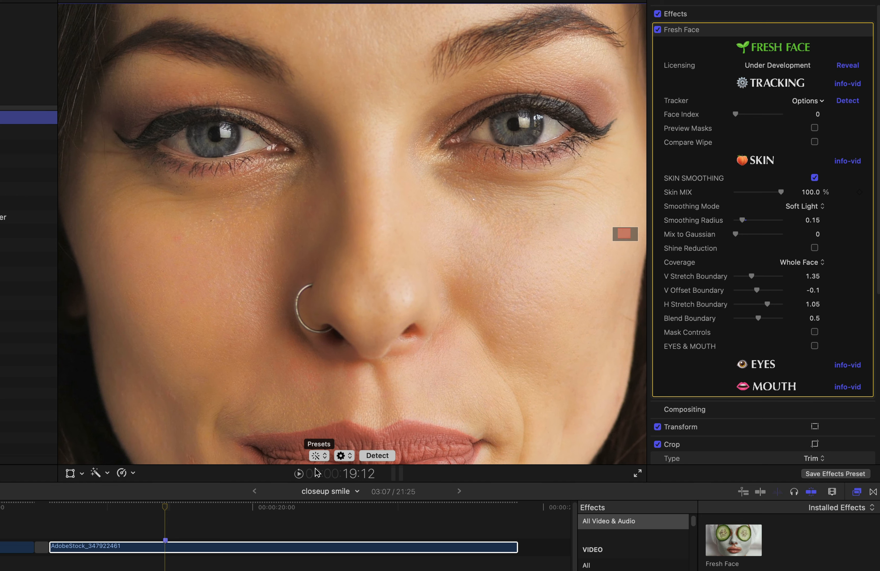
# Apply the built-in 02 Medium Smoothing preset to the Fresh Face effect
pyautogui.click(315, 456)
pyautogui.click(320, 516)
pyautogui.click(316, 456)
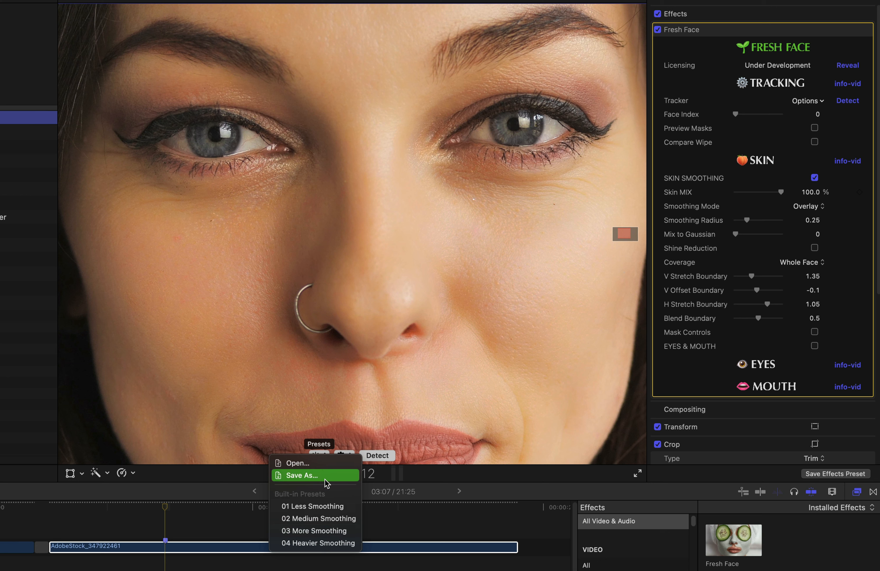
pyautogui.click(704, 31)
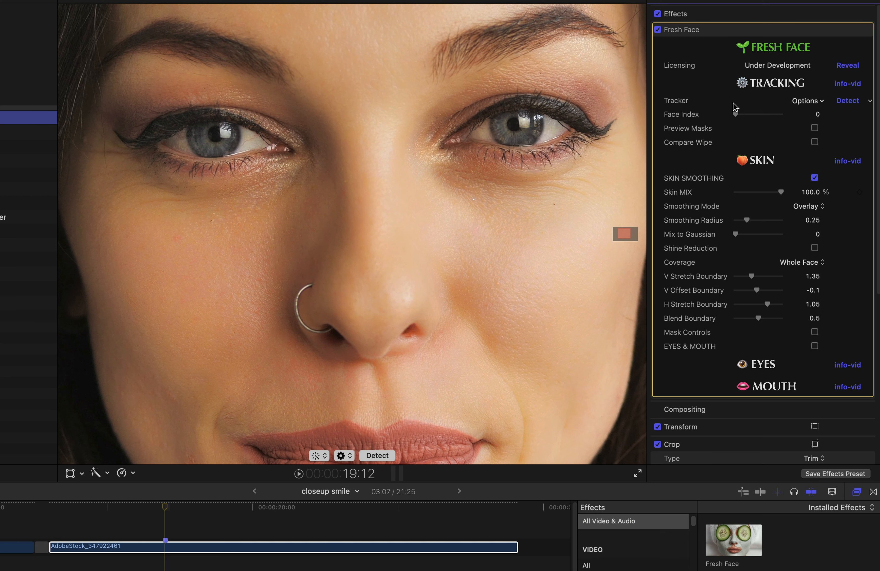
# Compare the smoothed and original skin with Compare Wipe, moving Wipe Progress to 0.48, and switch the wipe off
pyautogui.click(814, 143)
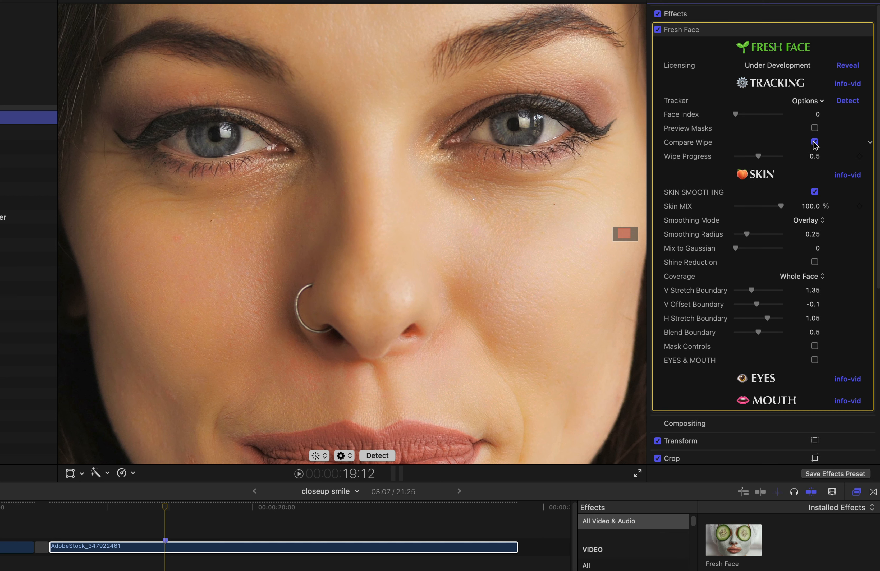
pyautogui.moveTo(754, 163)
pyautogui.mouseDown()
pyautogui.moveTo(739, 162)
pyautogui.moveTo(769, 160)
pyautogui.moveTo(738, 161)
pyautogui.moveTo(769, 159)
pyautogui.moveTo(746, 163)
pyautogui.moveTo(758, 167)
pyautogui.mouseUp()
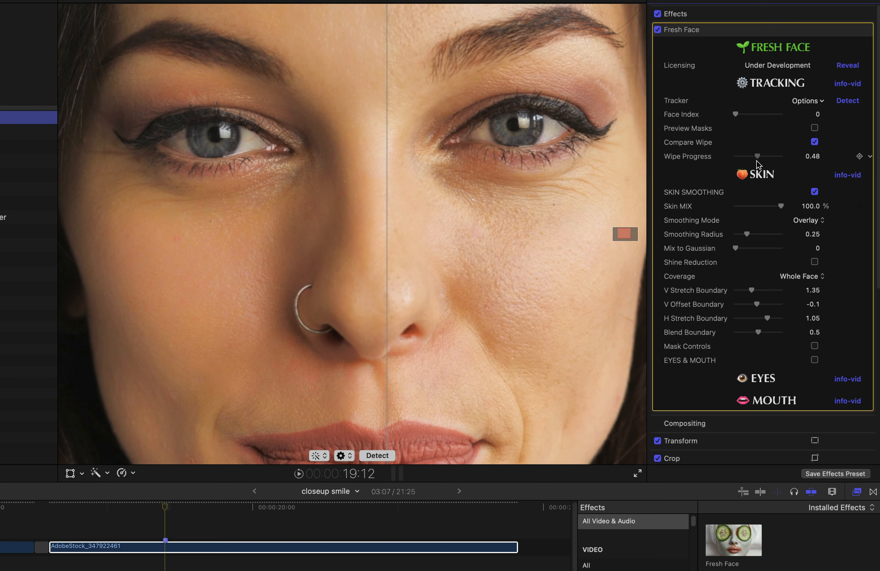
pyautogui.click(815, 142)
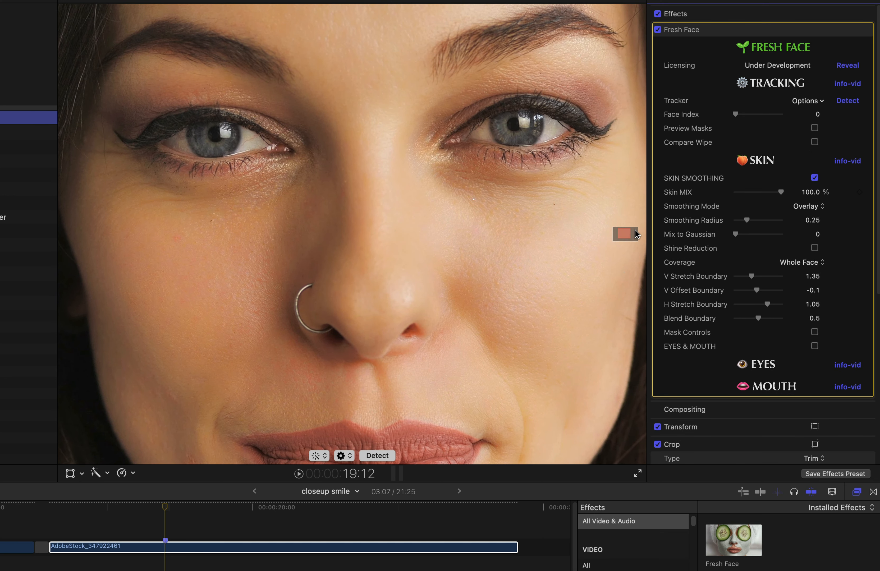
# Enable the Eyes & Mouth adjustments in Fresh Face and compare the face with the Eyes retouching off and on
pyautogui.moveTo(624, 233); pyautogui.dragTo(625, 234)
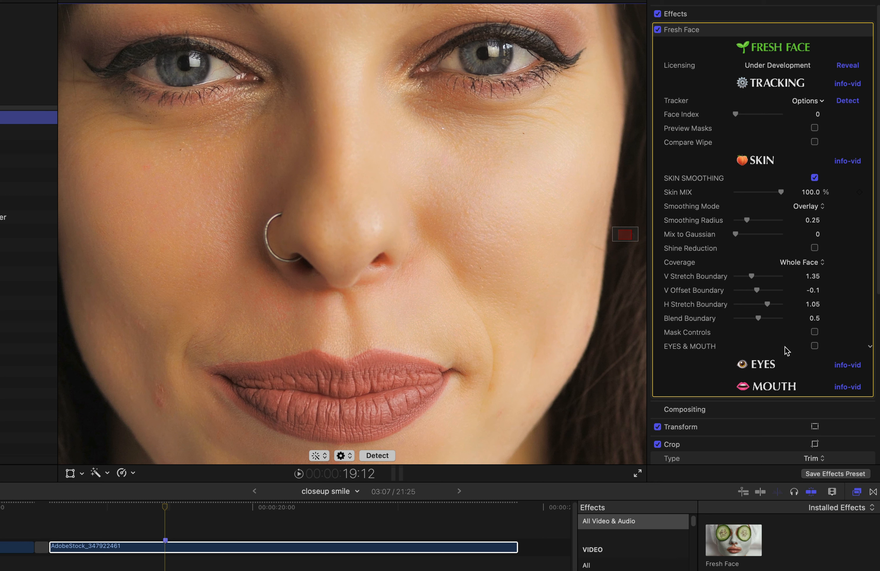
pyautogui.click(815, 347)
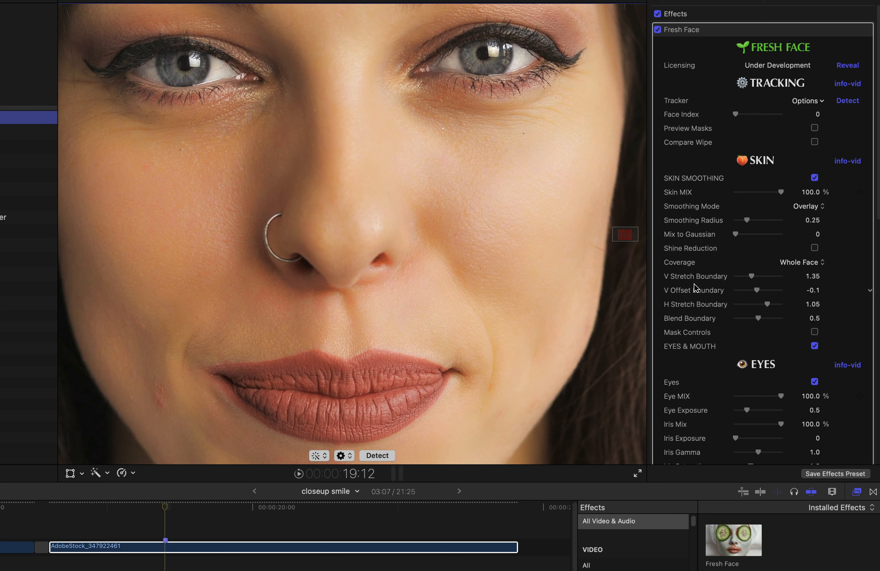
pyautogui.scroll(-5, 695, 290)
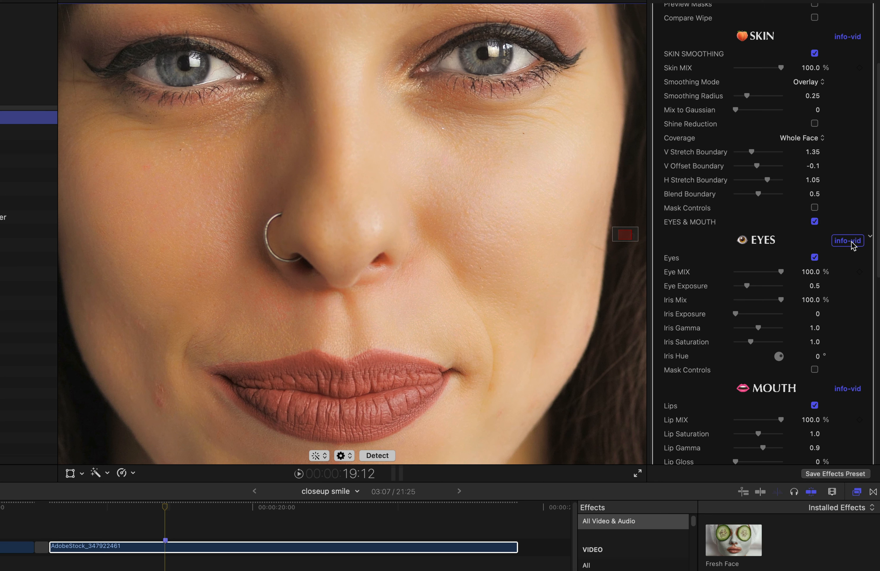
pyautogui.click(815, 258)
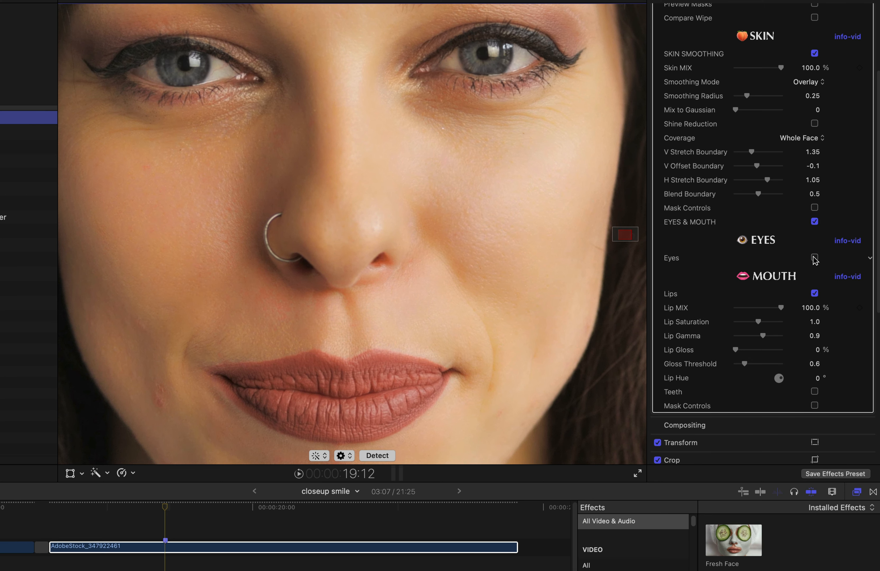
pyautogui.click(815, 258)
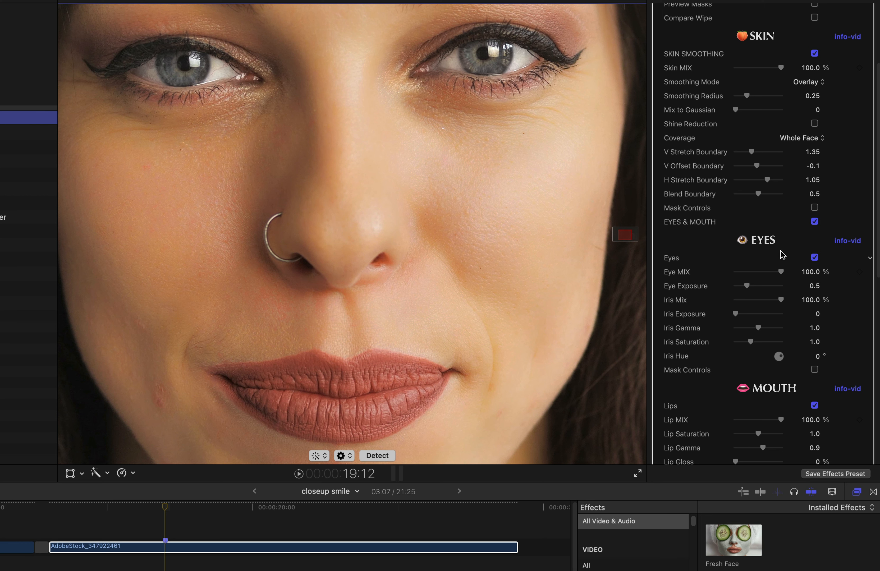
# Reduce the eye and lip retouching by setting Eye MIX to 76.45% and Lip MIX to 79.77%
pyautogui.moveTo(783, 275)
pyautogui.mouseDown()
pyautogui.moveTo(756, 276)
pyautogui.moveTo(799, 272)
pyautogui.moveTo(667, 291)
pyautogui.moveTo(771, 276)
pyautogui.mouseUp()
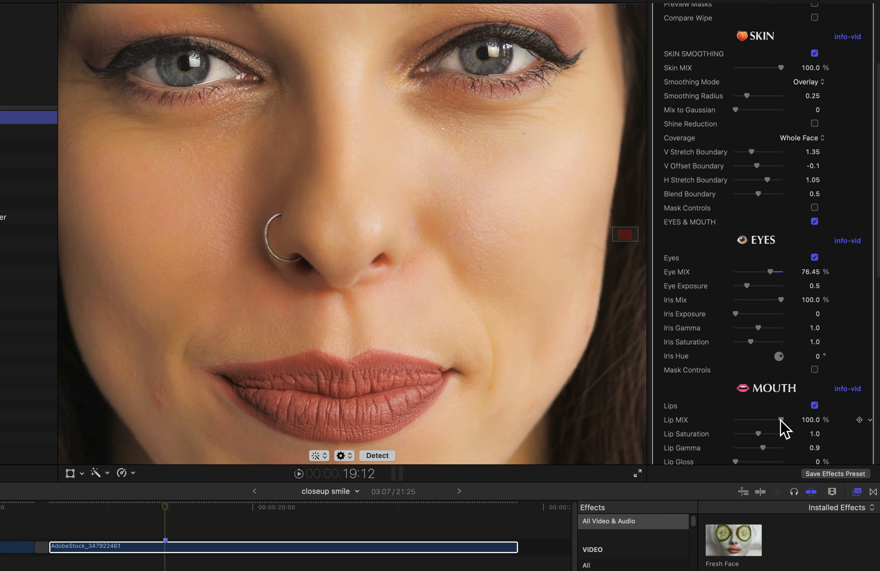
pyautogui.moveTo(782, 423); pyautogui.dragTo(773, 421)
# Bring the eyes and nose into view and soften the skin smoothing by setting Skin MIX to 76.64%
pyautogui.scroll(2, 790, 238)
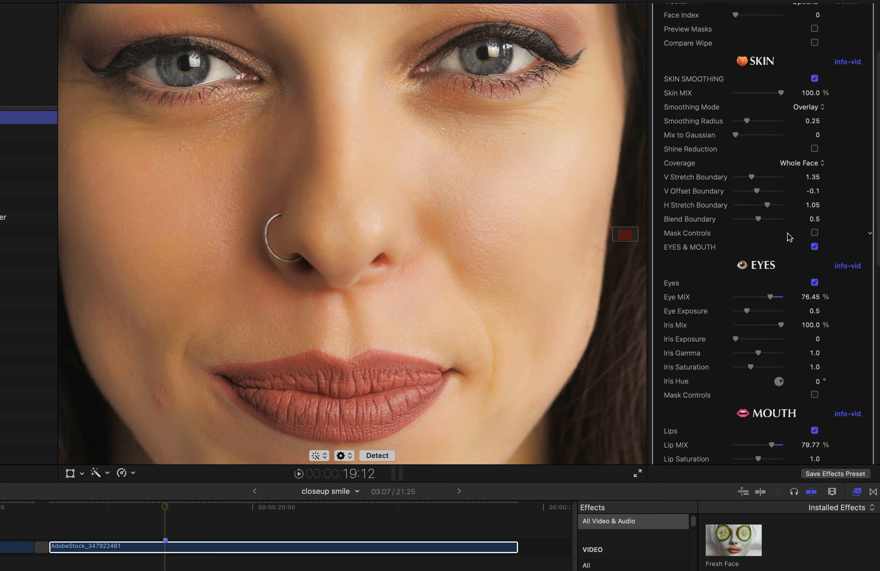
pyautogui.rightClick(630, 236)
pyautogui.click(623, 235)
pyautogui.moveTo(623, 236); pyautogui.dragTo(621, 236)
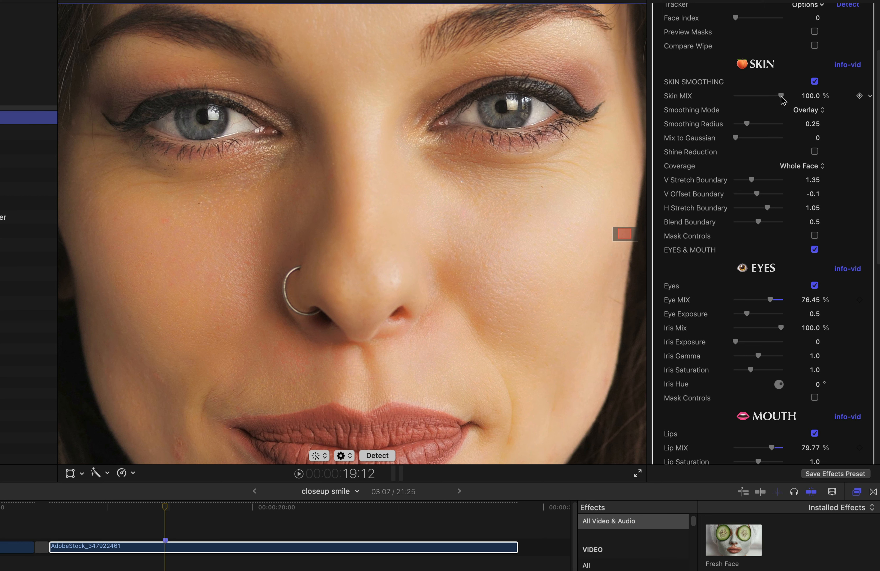
pyautogui.moveTo(782, 99)
pyautogui.mouseDown()
pyautogui.moveTo(734, 101)
pyautogui.moveTo(773, 99)
pyautogui.mouseUp()
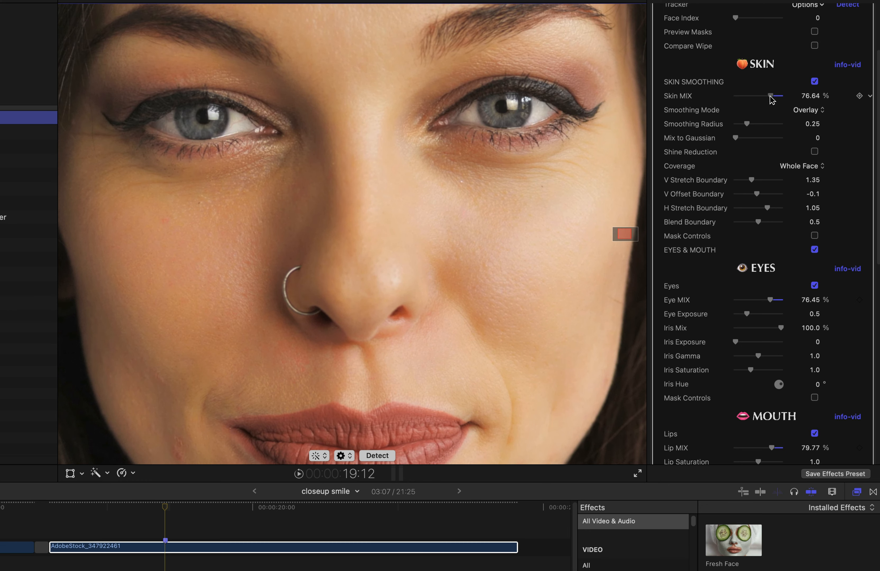